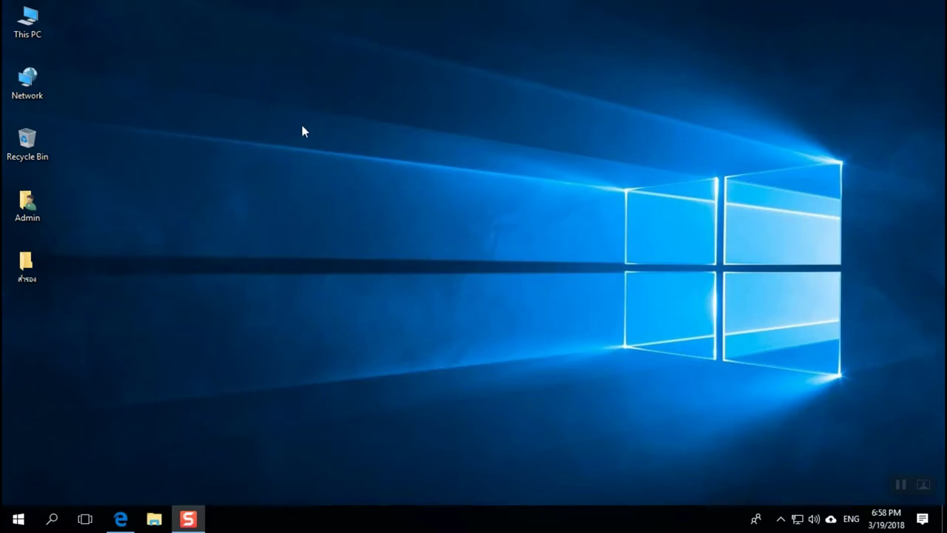
Add the Control Panel icon to the desktop through the desktop icon settings and check that the icon opens Control Panel
right_click(362, 75)
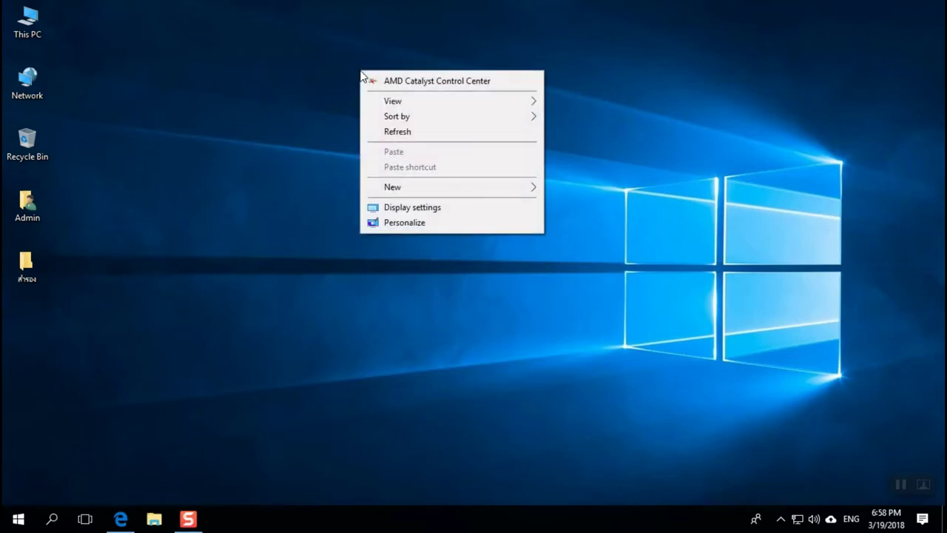
left_click(426, 226)
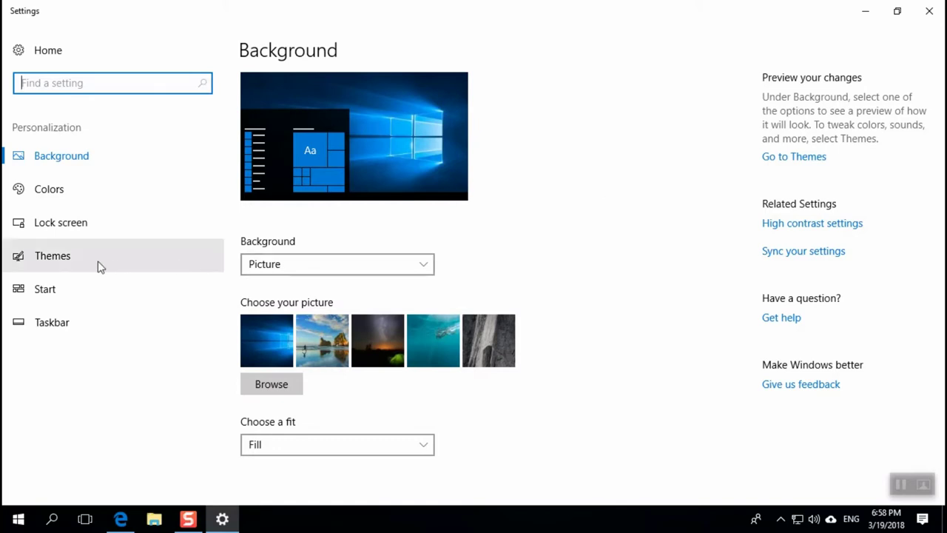
left_click(53, 262)
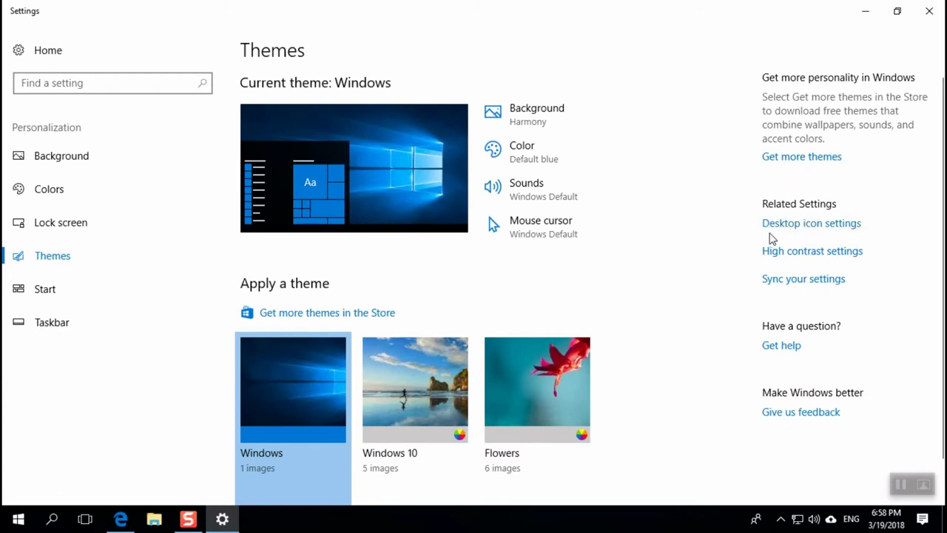
left_click(828, 231)
left_click_drag(264, 106, 522, 95)
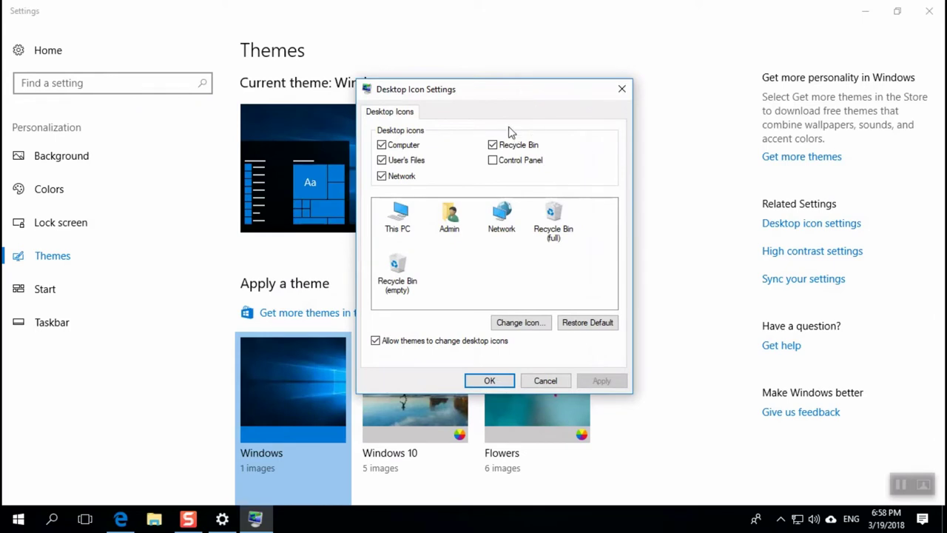
left_click(492, 161)
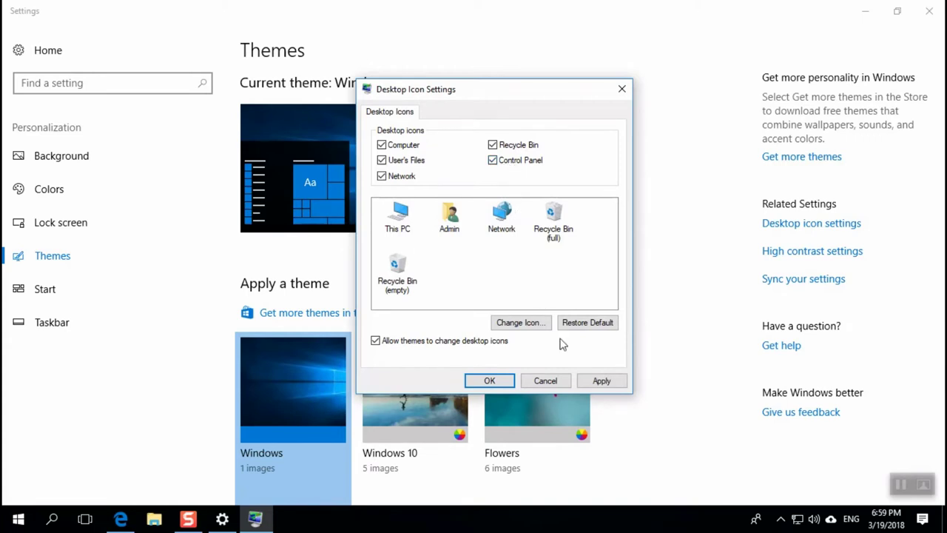
left_click(611, 383)
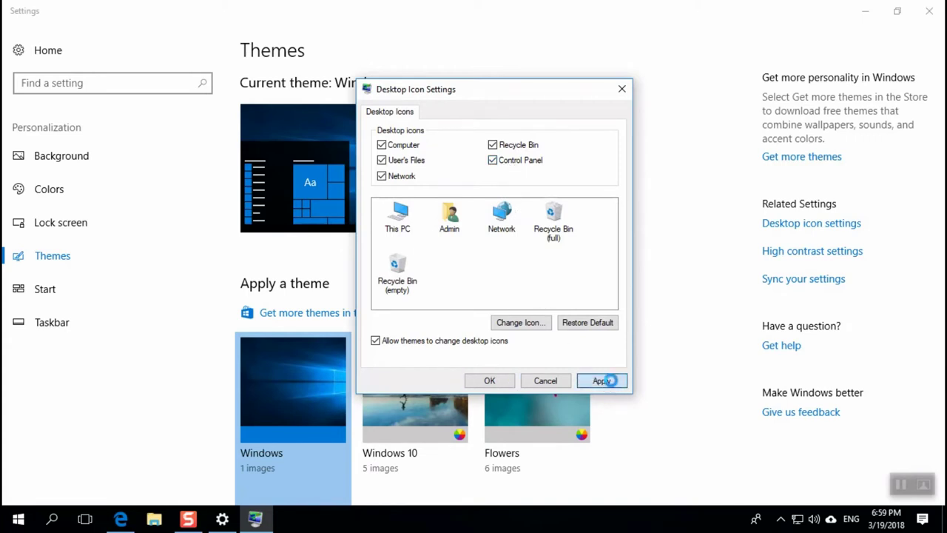
left_click(505, 382)
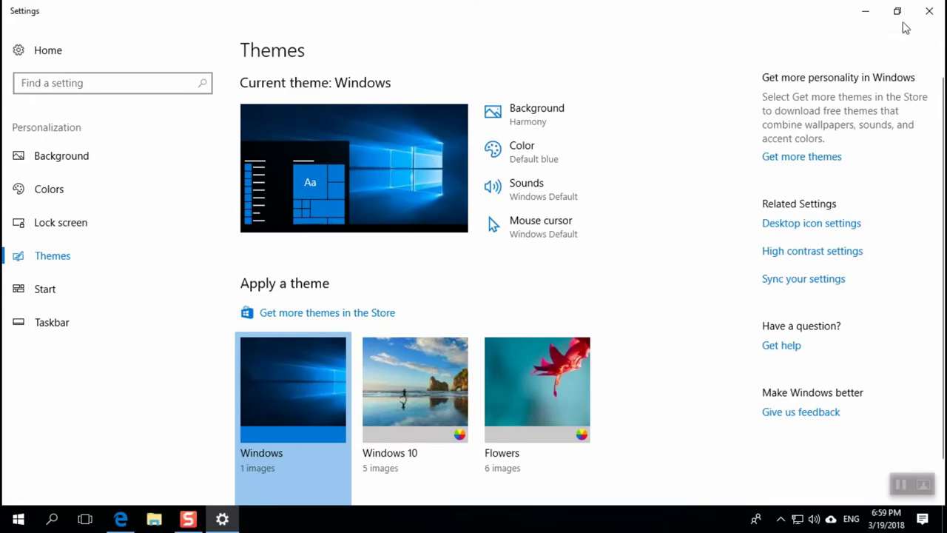
left_click(929, 11)
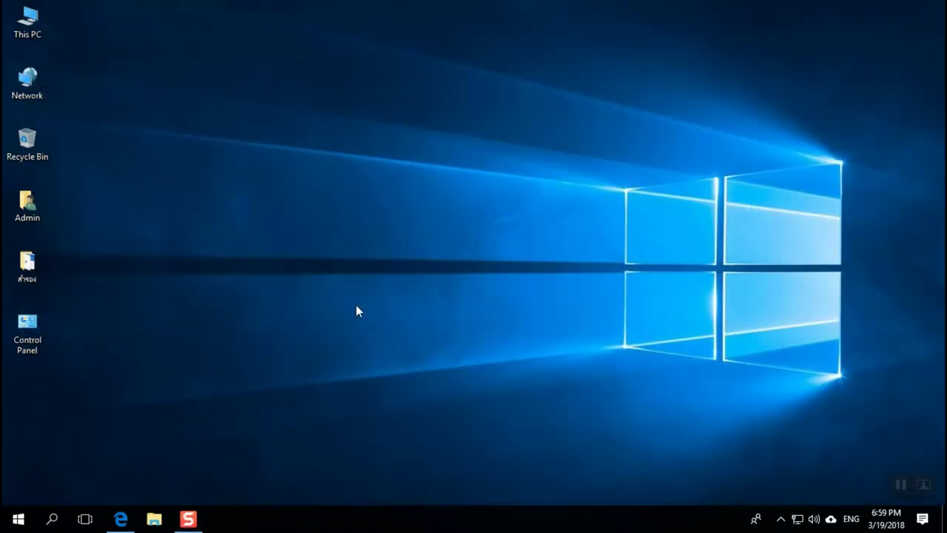
double_click(26, 339)
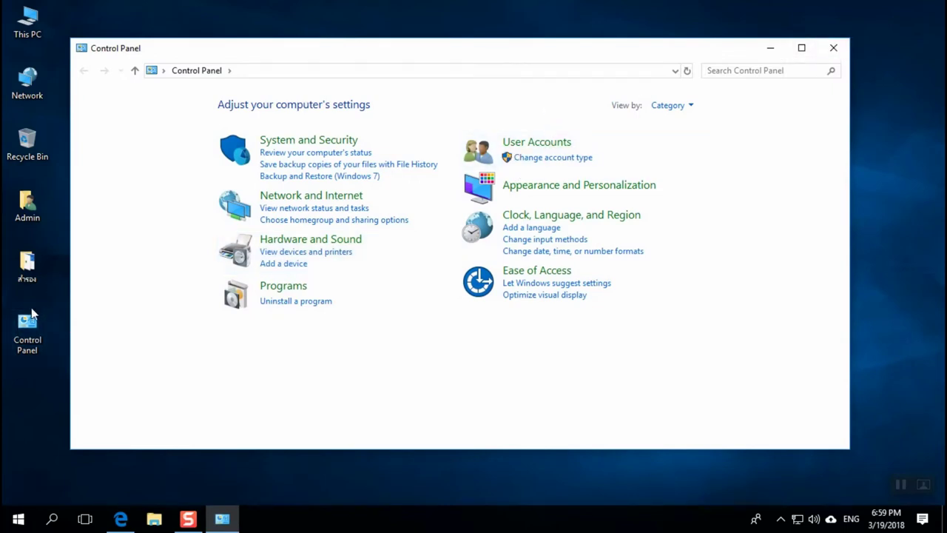
left_click(822, 56)
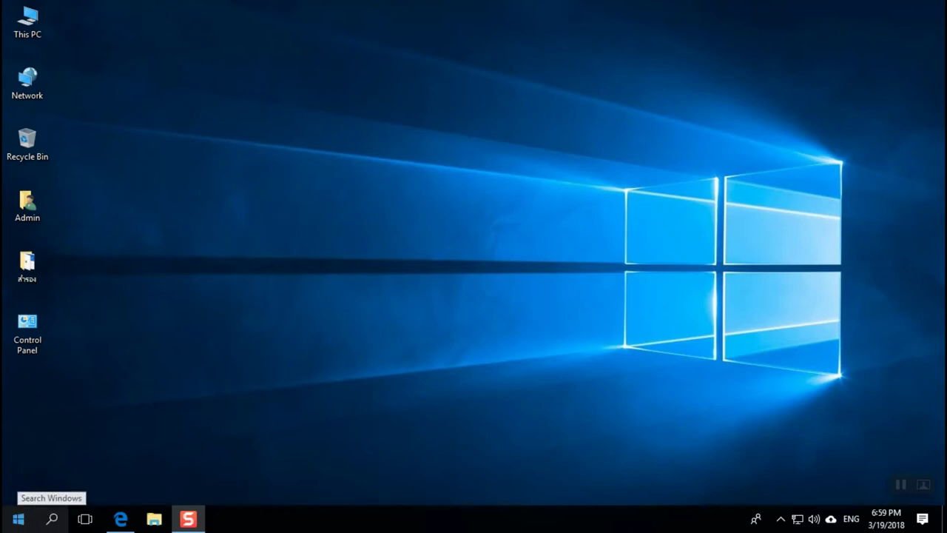
Search Windows for "control" and open Control Panel from the results
left_click(49, 518)
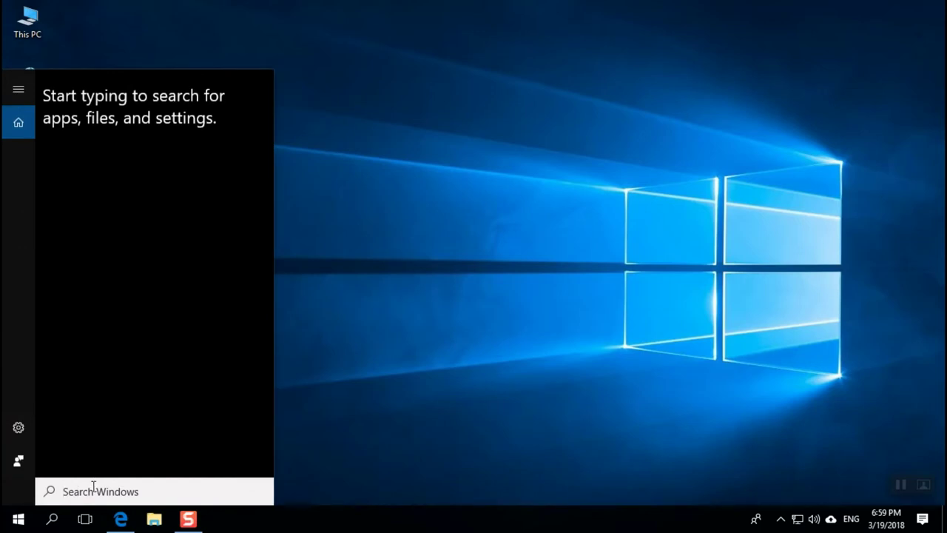
type("con")
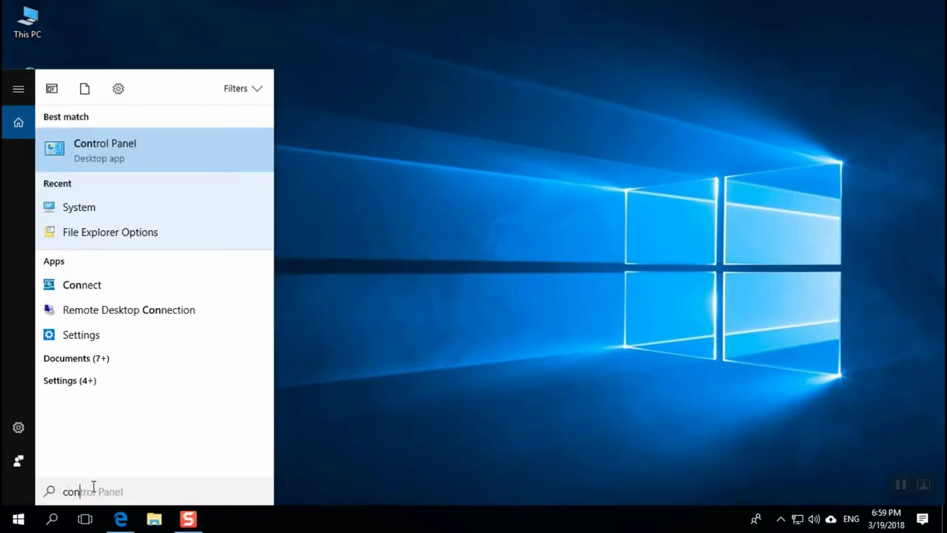
type("trol")
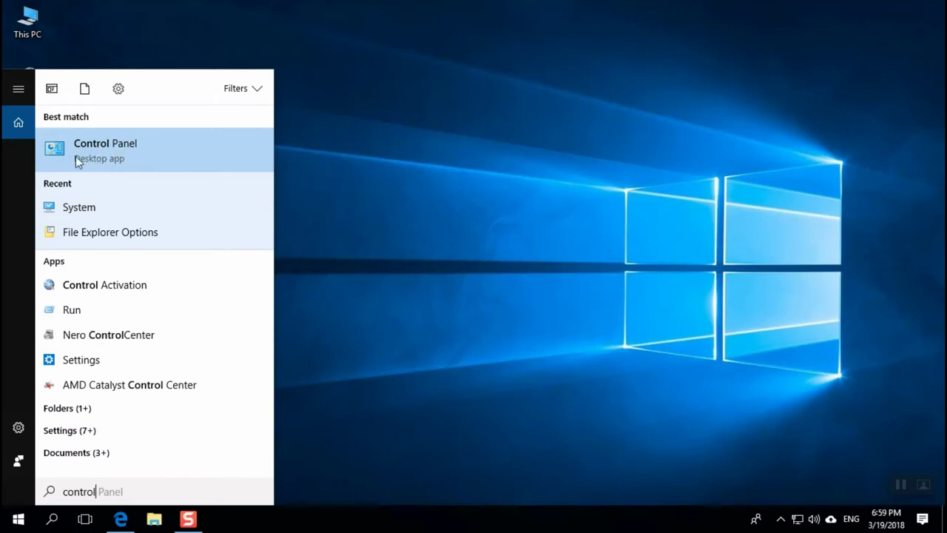
left_click(134, 157)
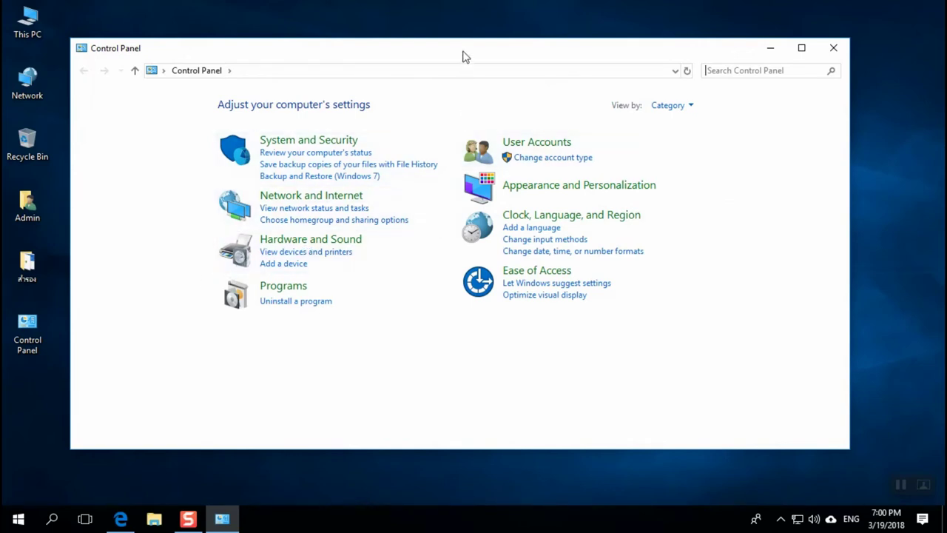
Switch the Control Panel view to large icons and open the Language settings
left_click_drag(465, 47, 475, 49)
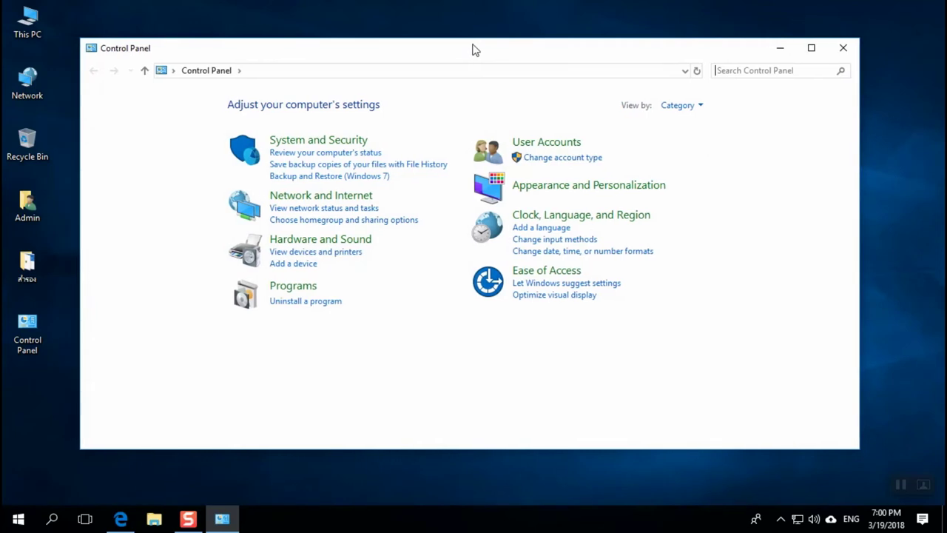
left_click(678, 109)
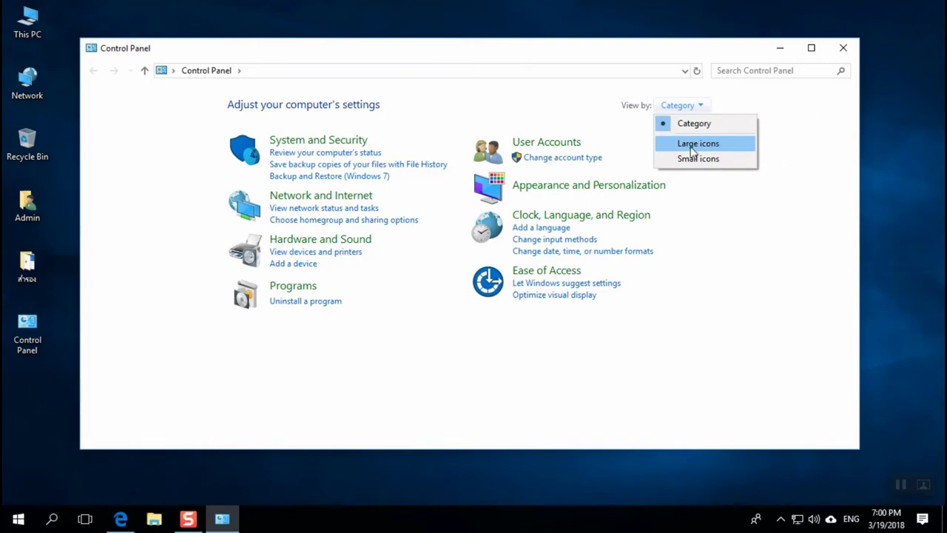
left_click(687, 145)
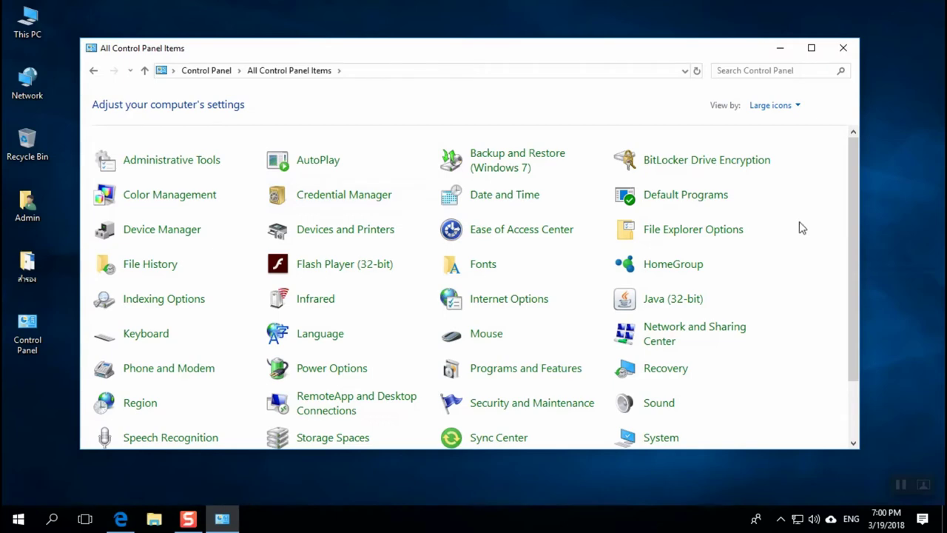
left_click(814, 49)
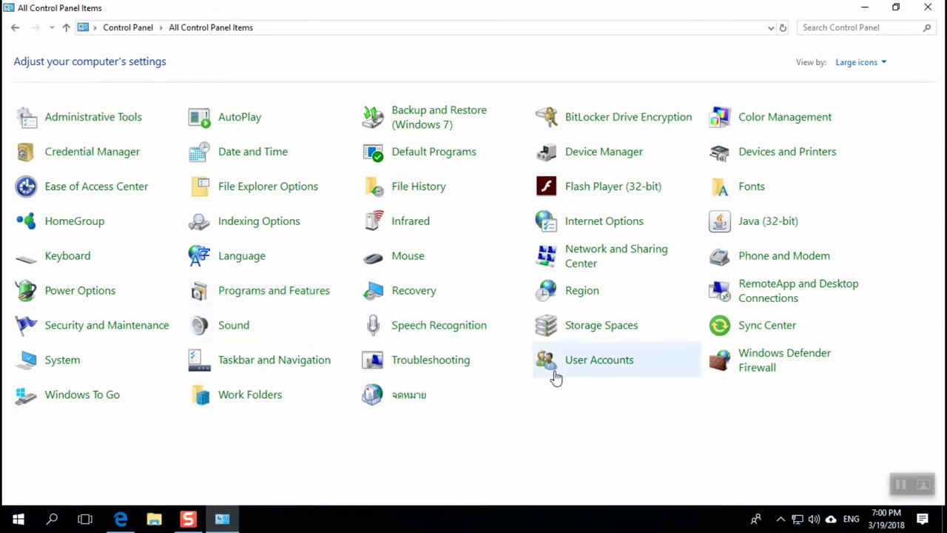
left_click(254, 262)
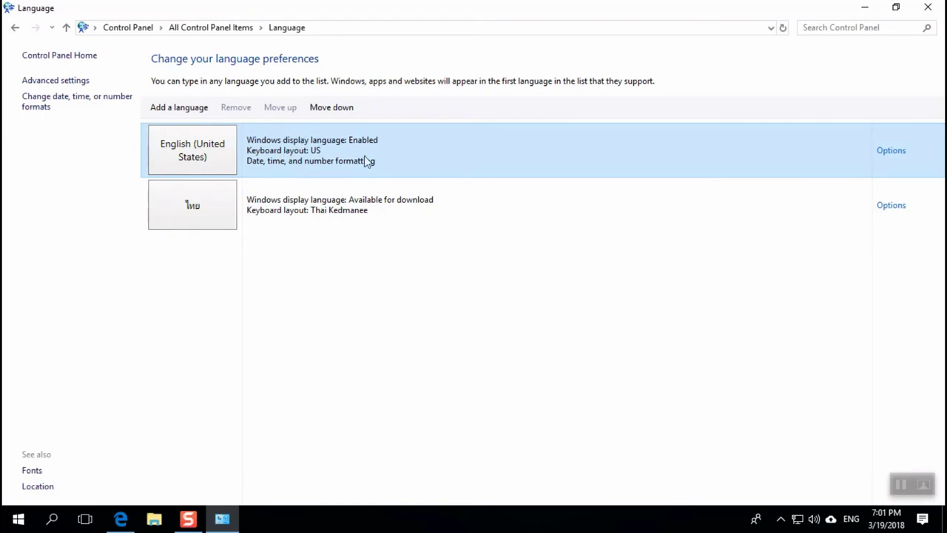
Look up Thai in the list of languages available to add, and leave the list without adding a language
left_click(169, 110)
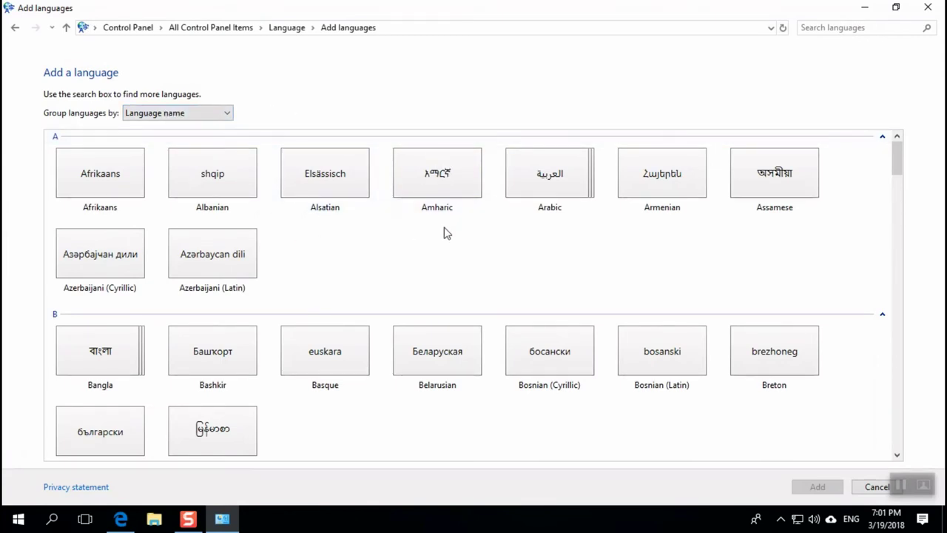
scroll(521, 243, "down", 3)
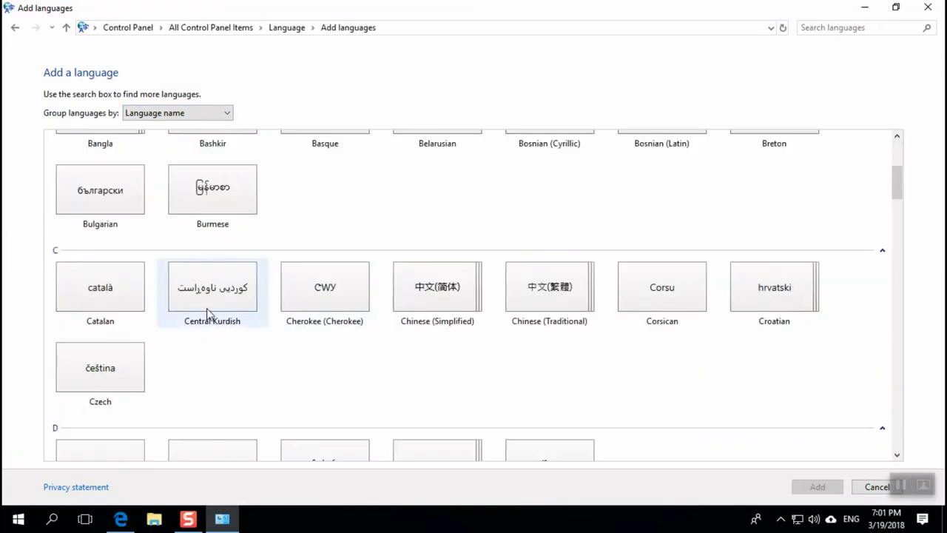
scroll(415, 270, "down", 9)
scroll(416, 265, "down", 15)
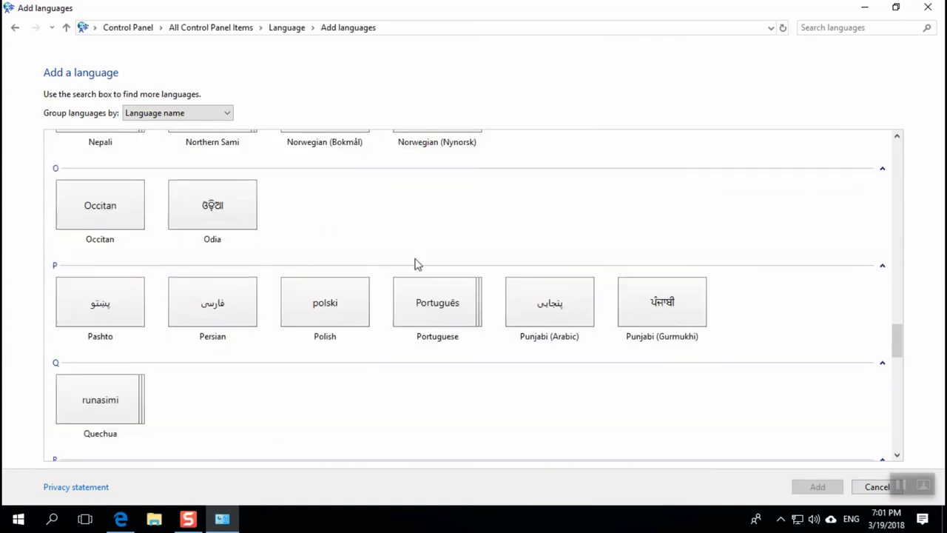
scroll(422, 258, "up", 5)
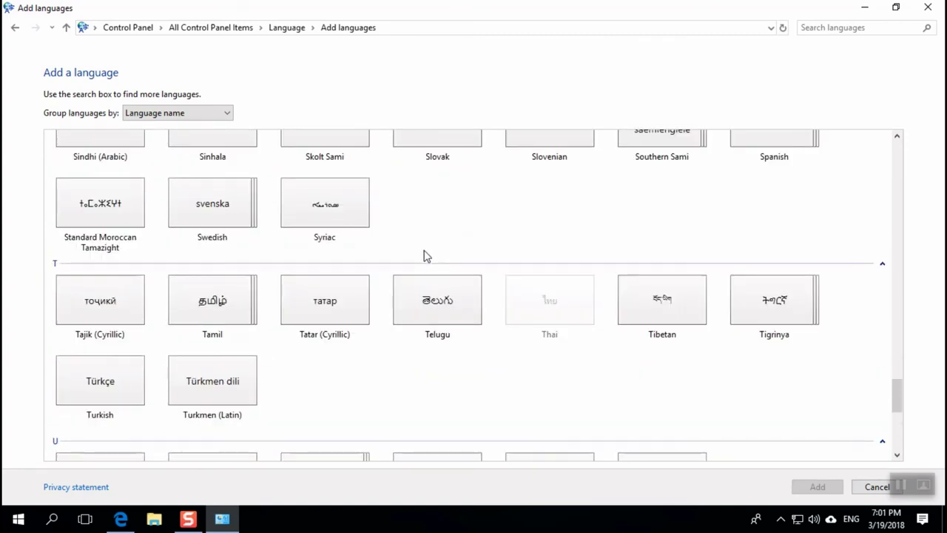
left_click(549, 312)
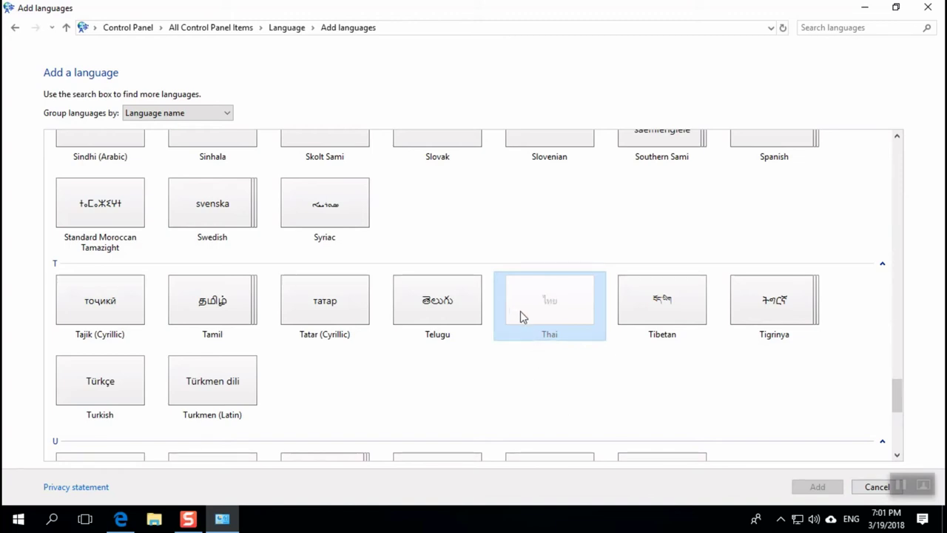
left_click(867, 491)
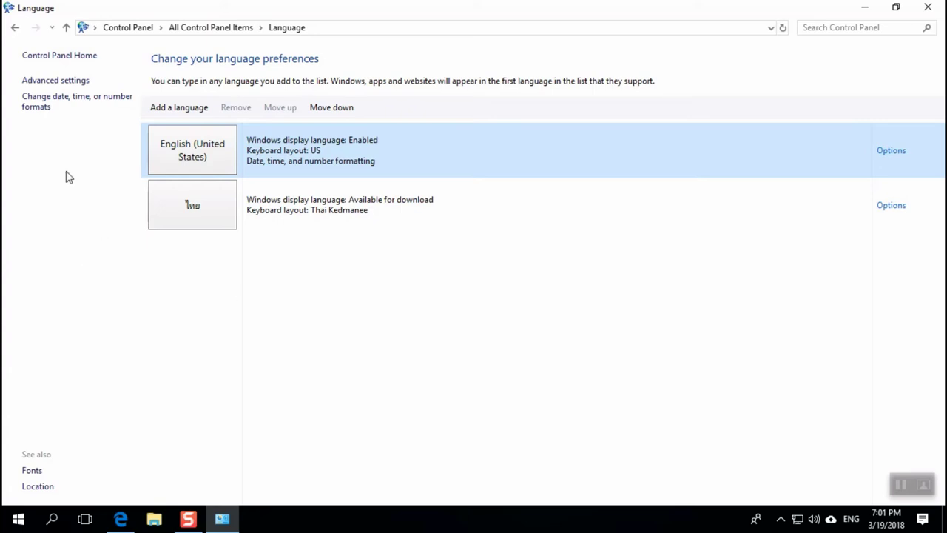
In the advanced language settings, set the hot key for switching between input languages to Grave Accent (`) and apply it
left_click(46, 82)
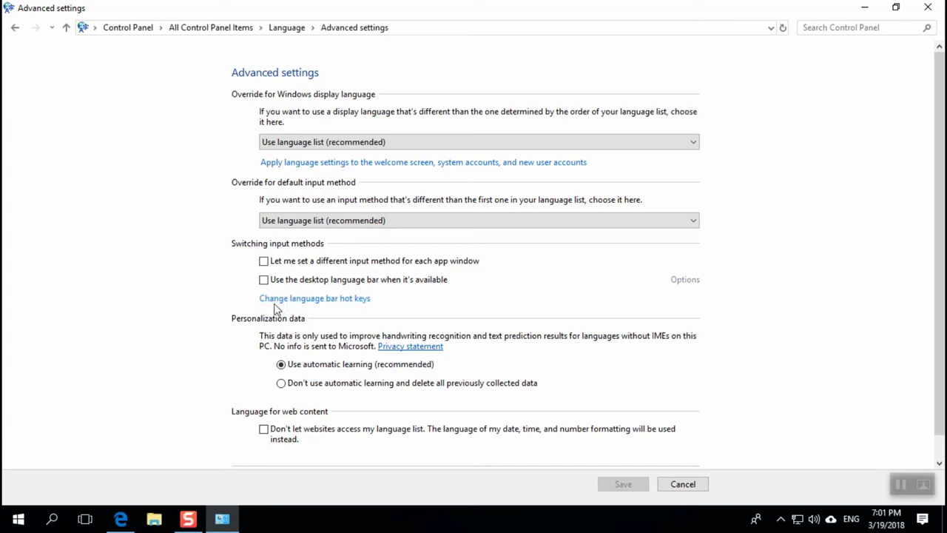
left_click(344, 300)
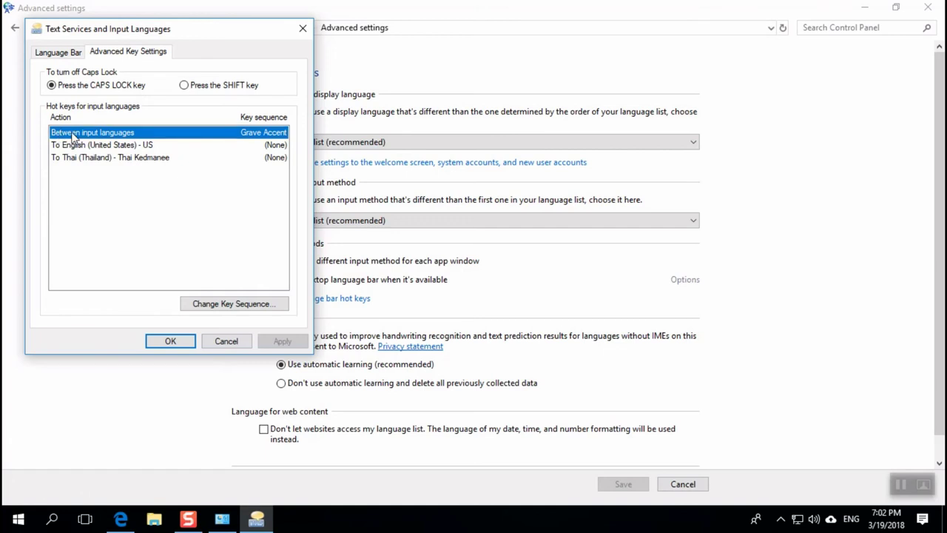
left_click(221, 307)
left_click(98, 132)
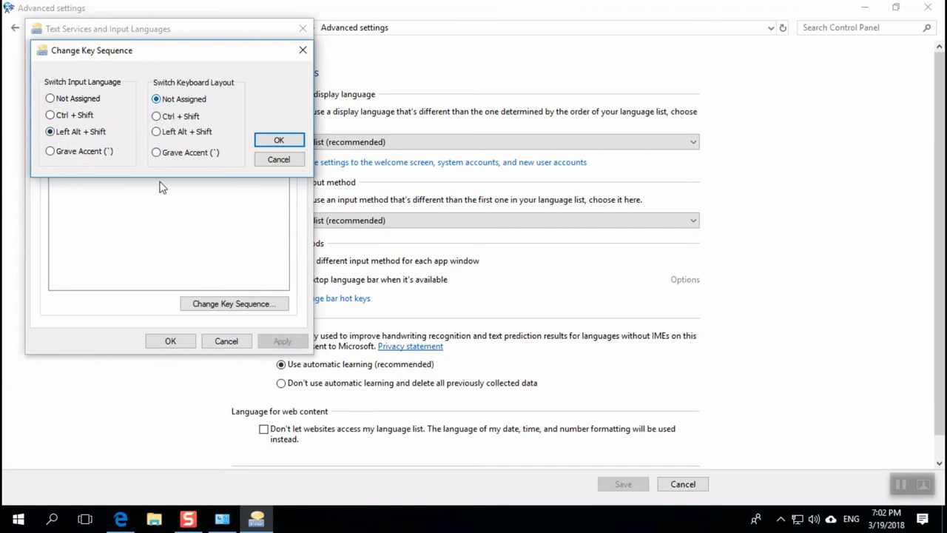
left_click_drag(156, 56, 285, 79)
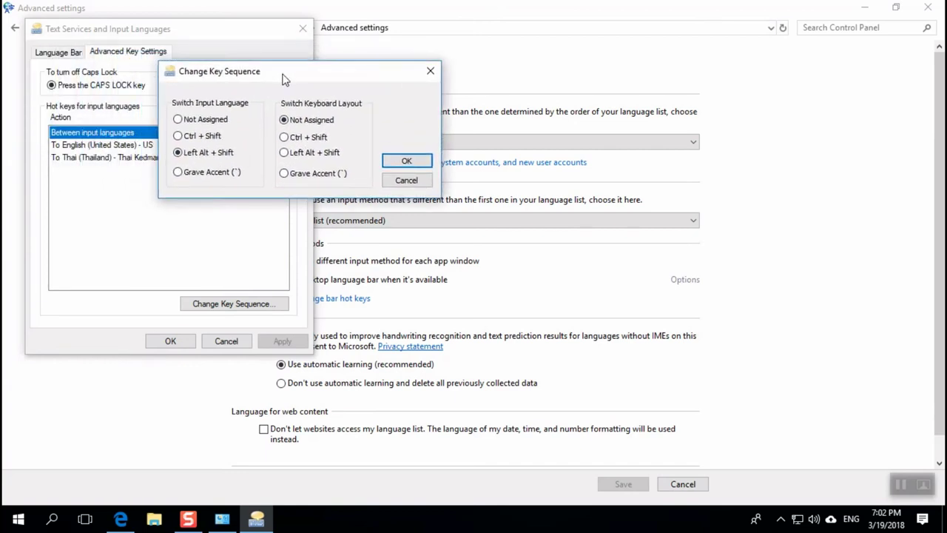
left_click(191, 174)
left_click_drag(295, 83, 372, 79)
left_click(471, 161)
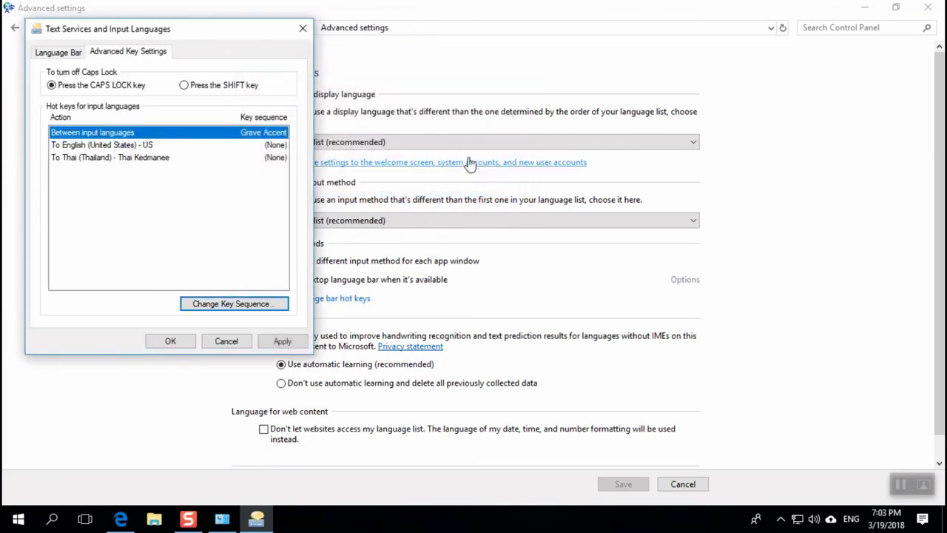
left_click(302, 343)
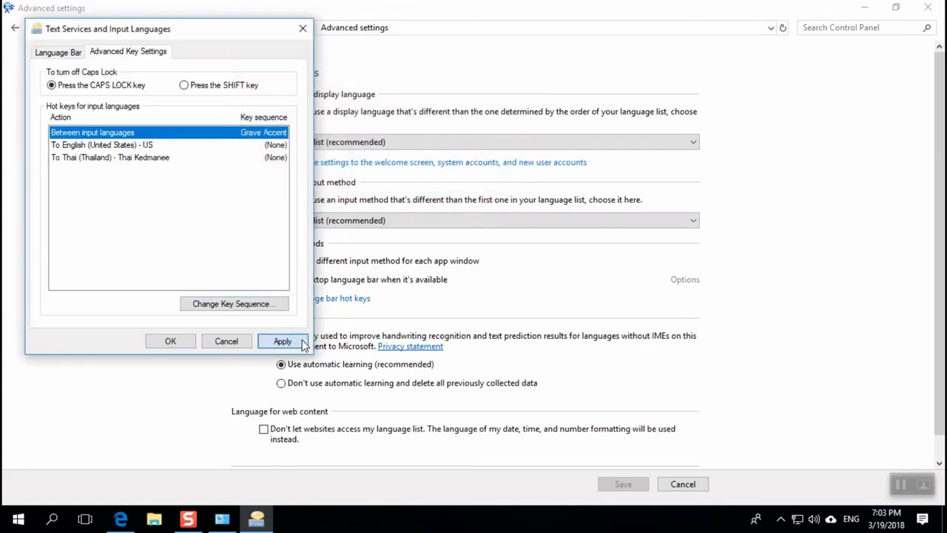
left_click(173, 343)
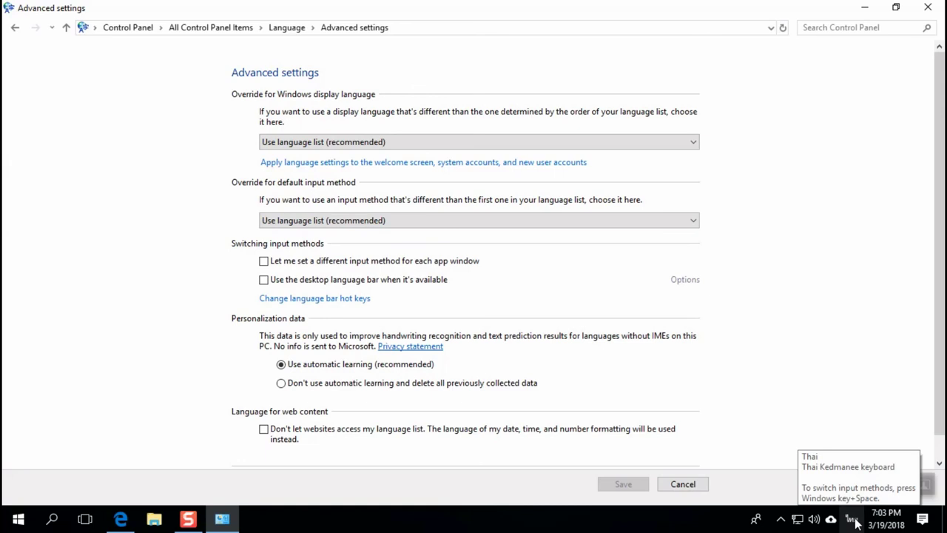
Test the input-language hot key by toggling the input language between Thai and English
key("alt+shift")
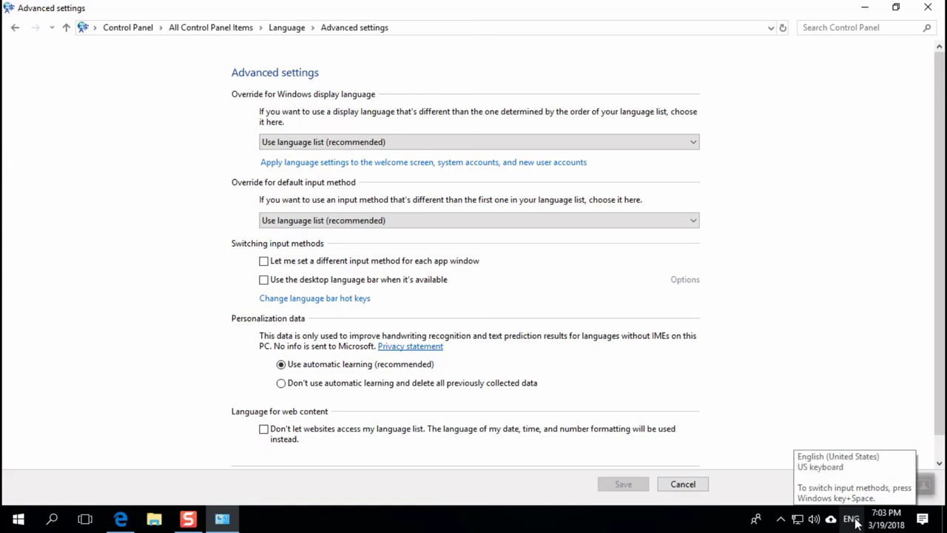
key("alt+shift")
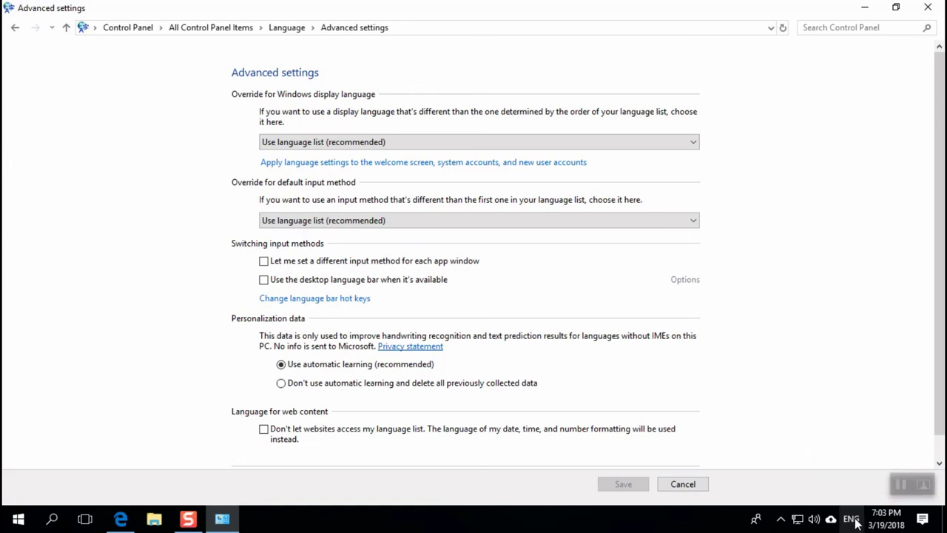